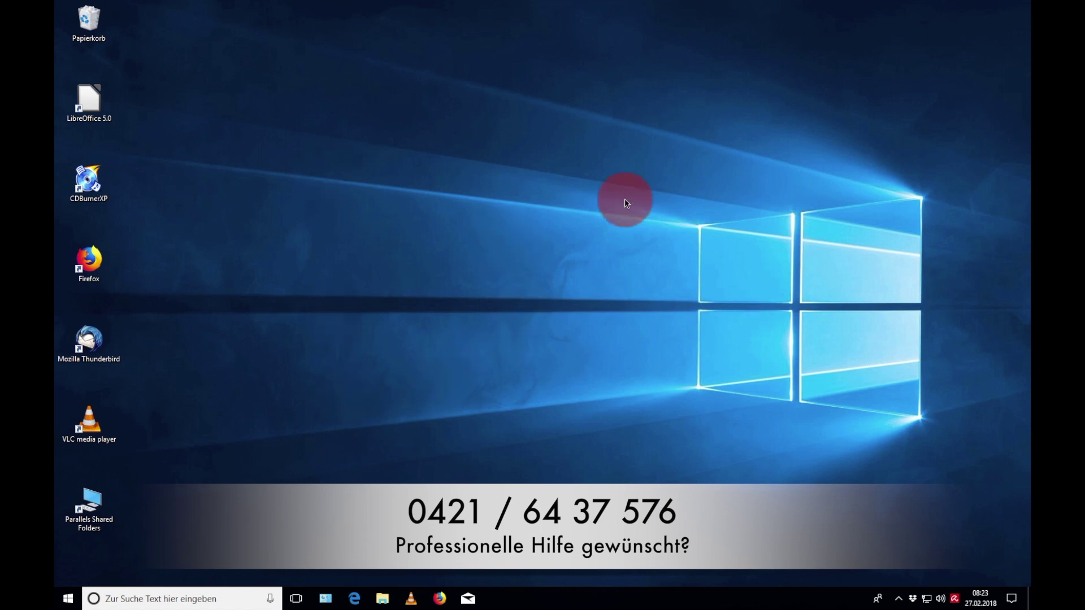
Open the desktop's background settings and apply the preset pictures one after another, ending with the grey rock face.
{"action": "right_click", "coordinate": [458, 257]}
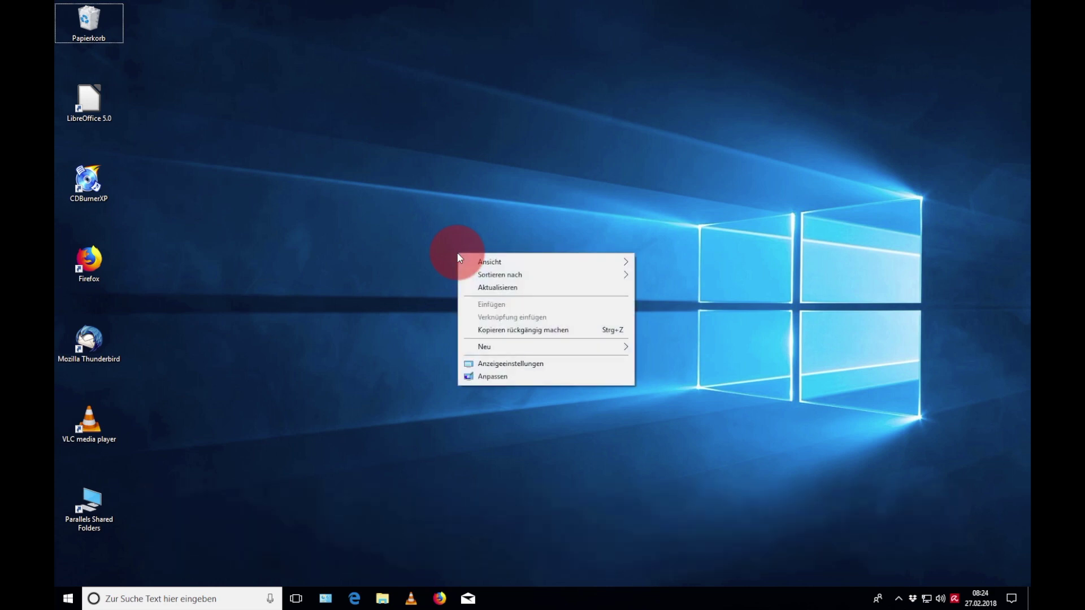
{"action": "left_click", "coordinate": [518, 379]}
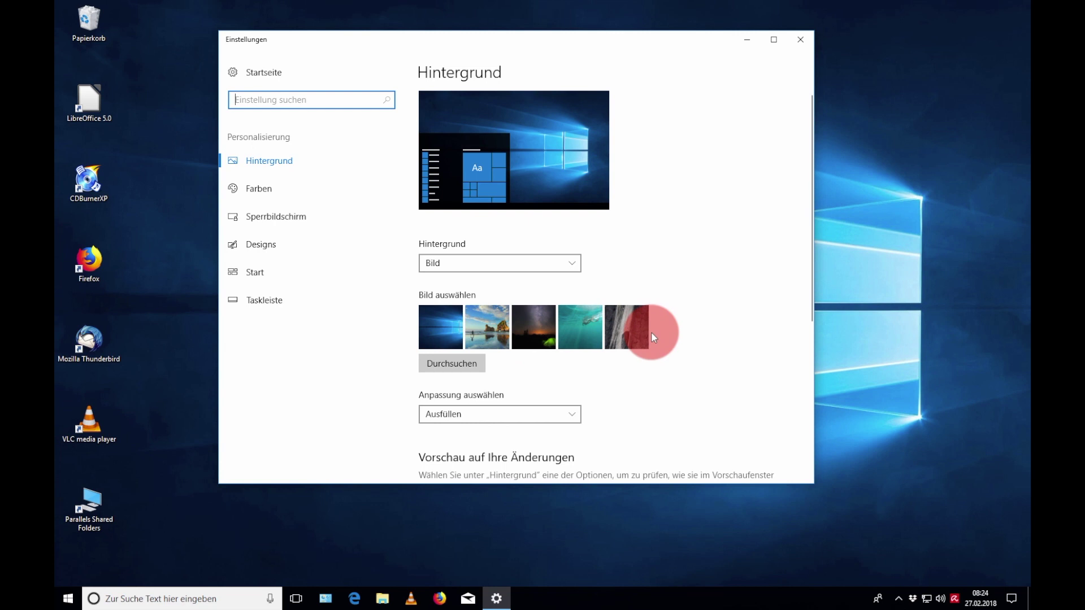
{"action": "left_click", "coordinate": [490, 330]}
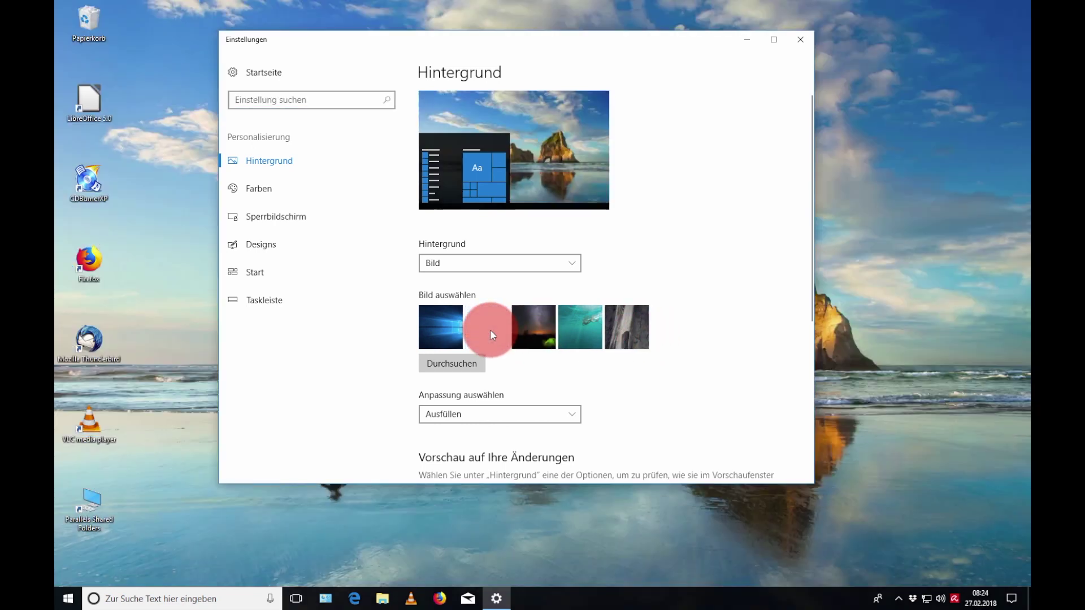
{"action": "left_click", "coordinate": [535, 332]}
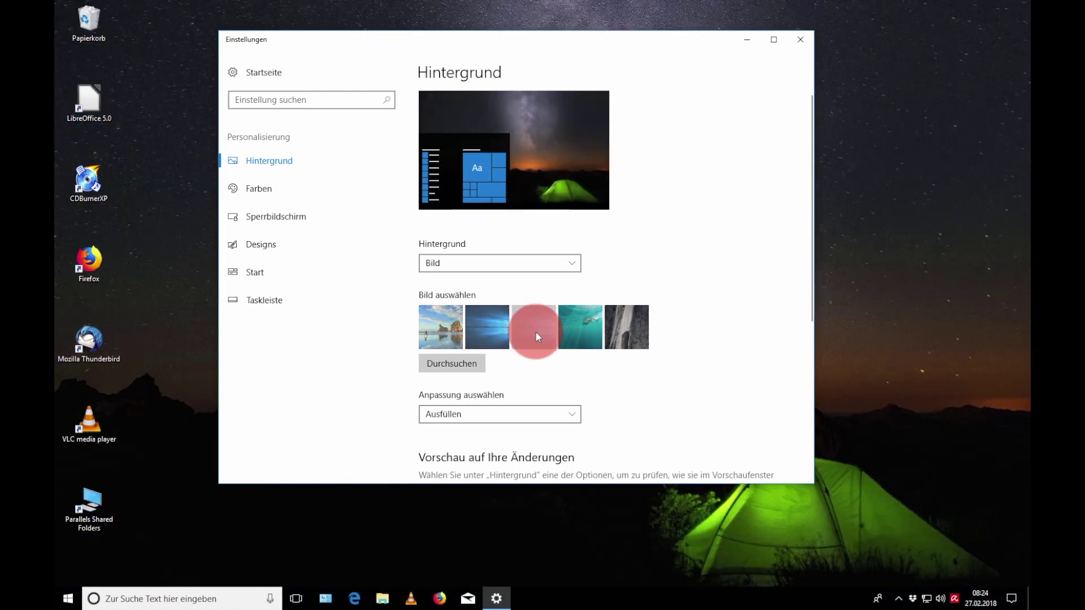
{"action": "left_click", "coordinate": [583, 334]}
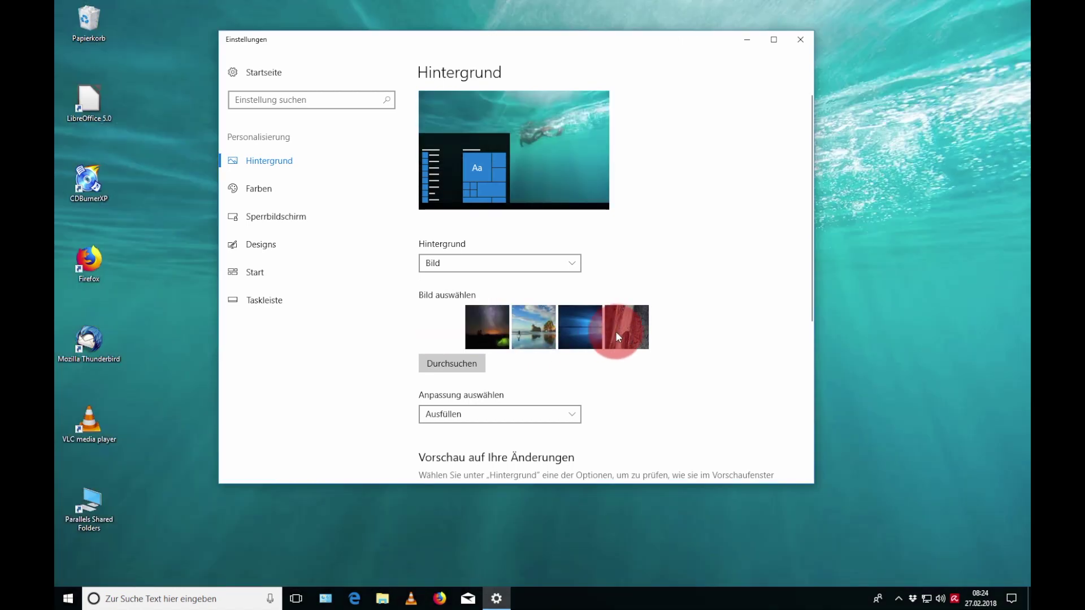
{"action": "left_click", "coordinate": [622, 332]}
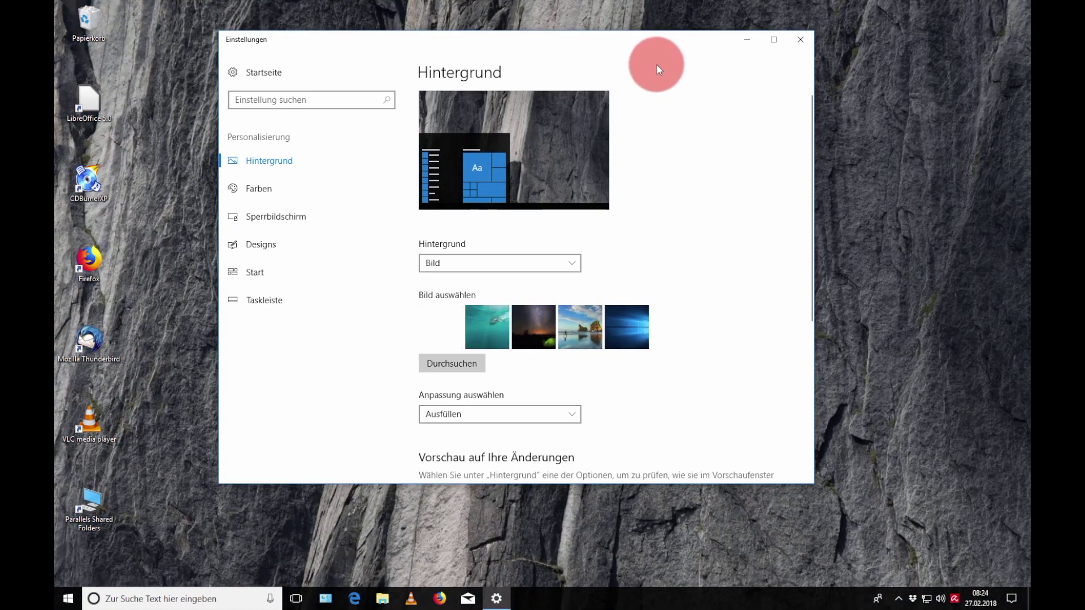
{"action": "left_click_drag", "start_coordinate": [666, 51], "coordinate": [687, 79]}
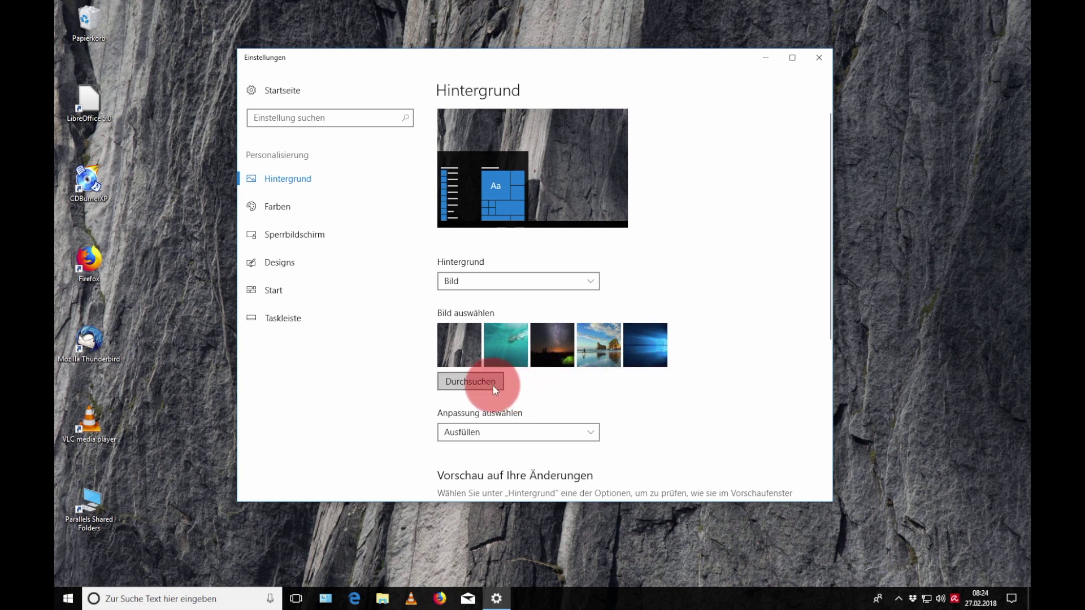
Set nature-3114065_1920.jpg from the Hintergrundbilder folder in Bilder as the desktop background.
{"action": "left_click", "coordinate": [454, 387]}
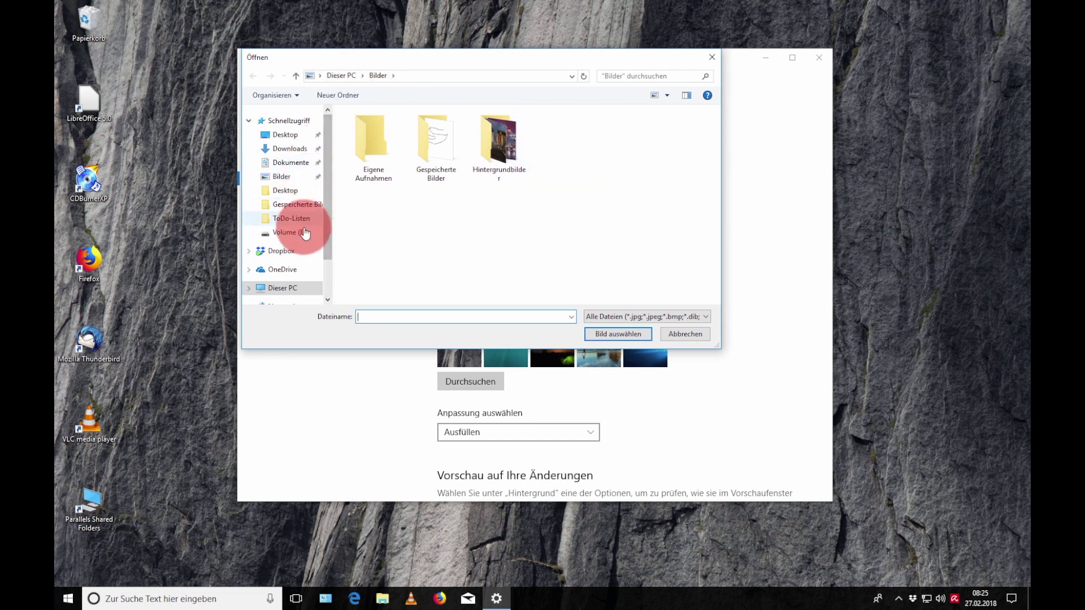
{"action": "left_click", "coordinate": [512, 153]}
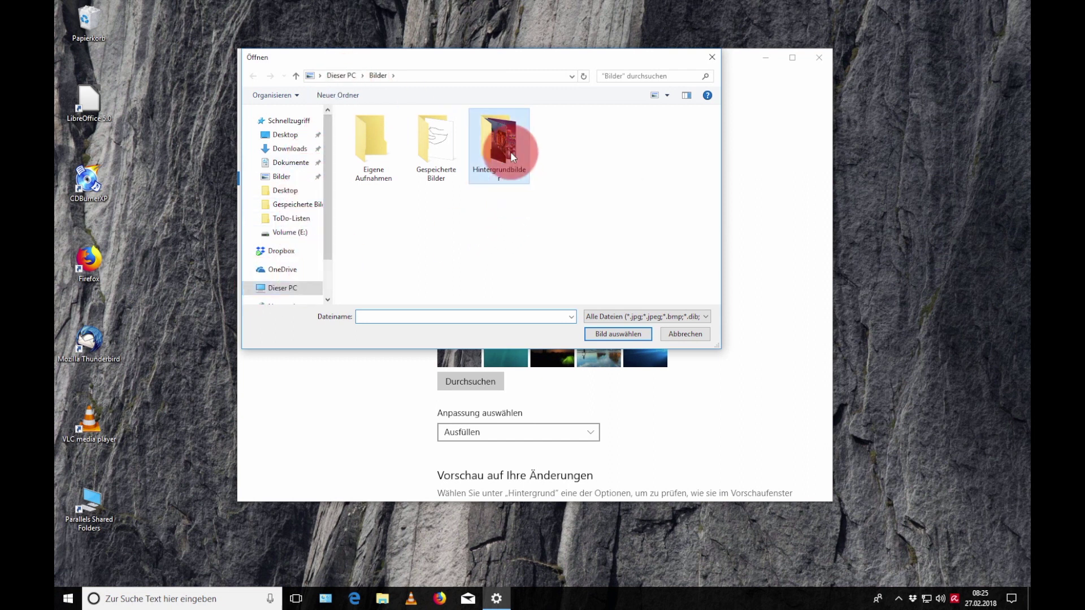
{"action": "double_click", "coordinate": [511, 151]}
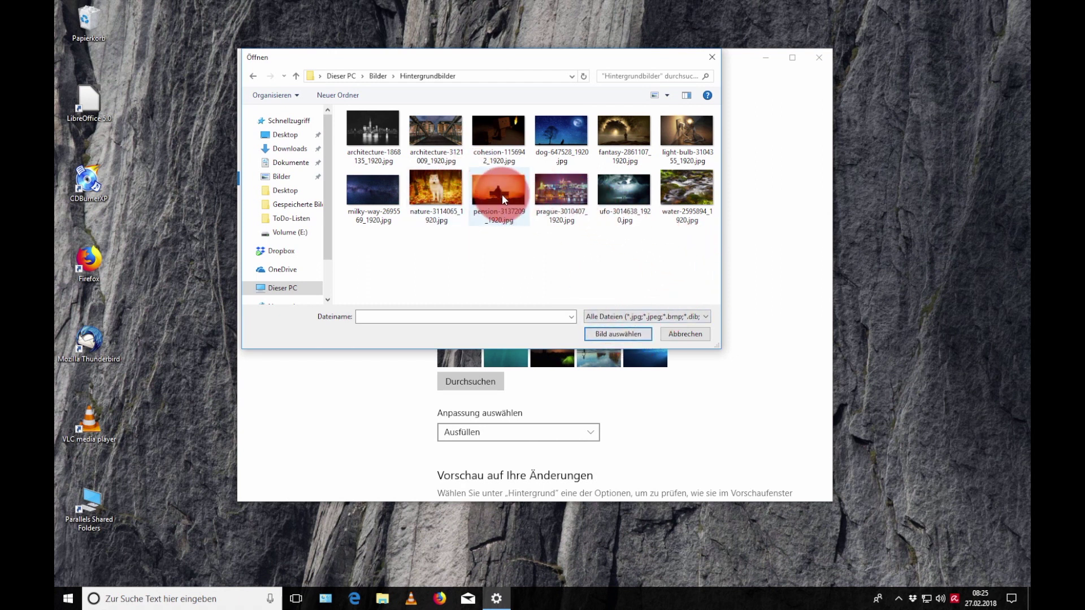
{"action": "left_click", "coordinate": [450, 185]}
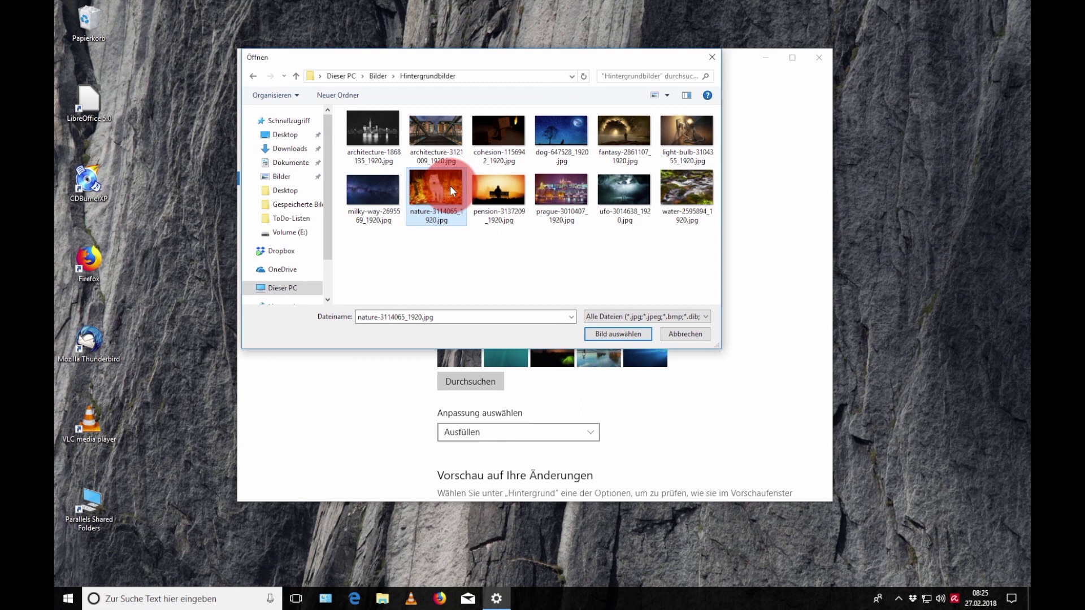
{"action": "left_click", "coordinate": [602, 334]}
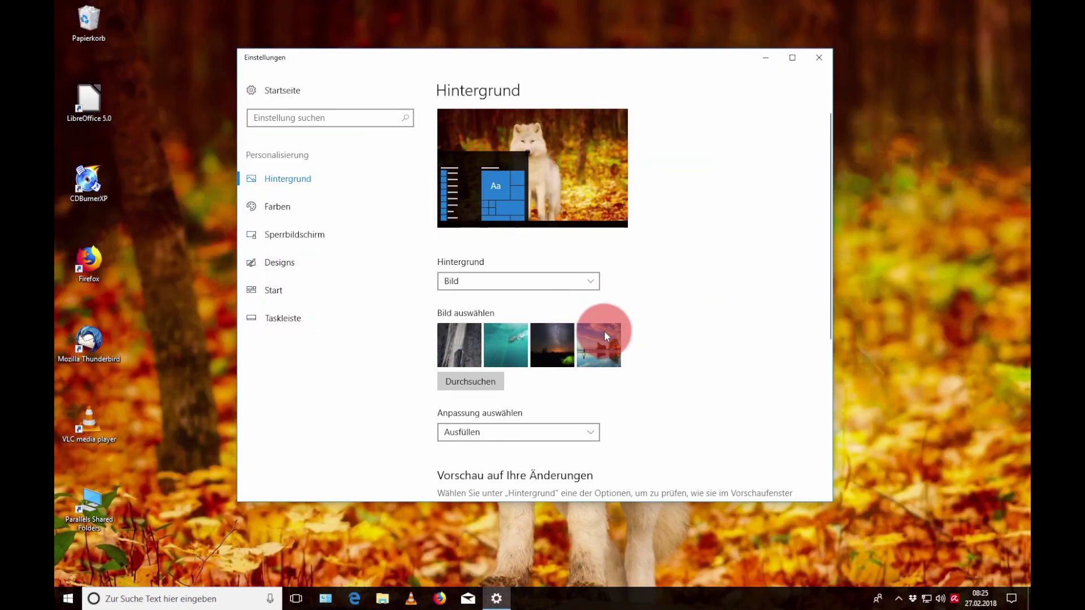
{"action": "left_click_drag", "start_coordinate": [686, 60], "coordinate": [698, 24]}
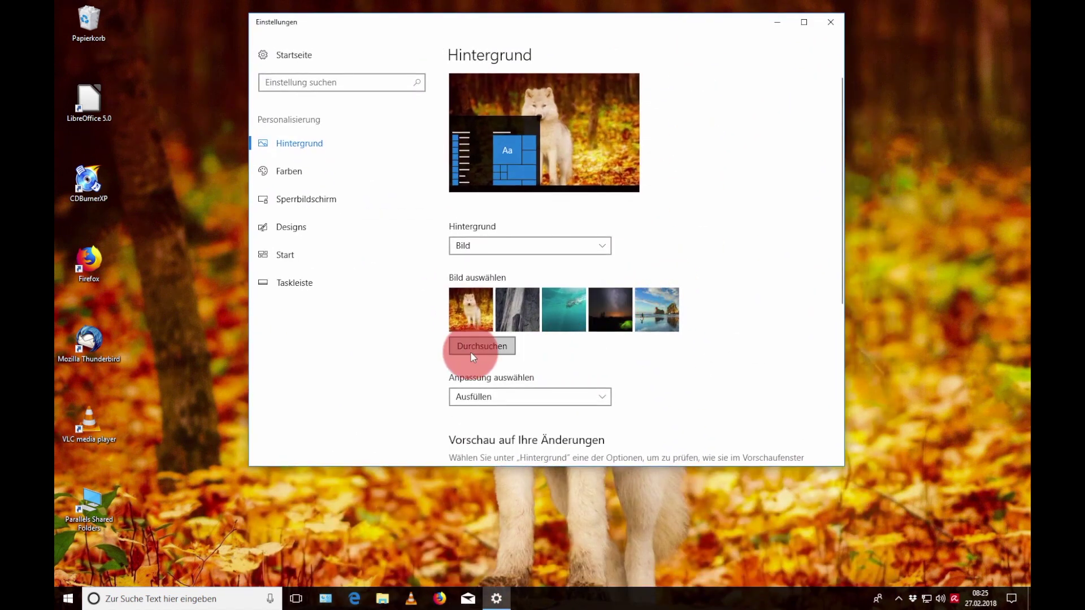
Set prague-3010407_1920.jpg as the desktop background and temporarily move the settings window aside to view it.
{"action": "left_click", "coordinate": [503, 344]}
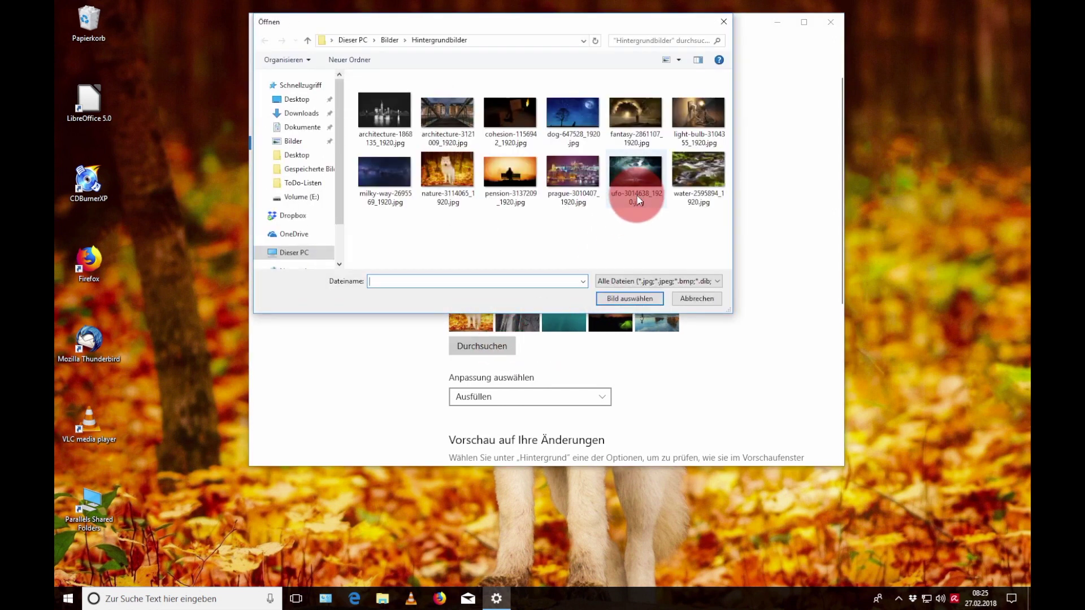
{"action": "left_click", "coordinate": [572, 168]}
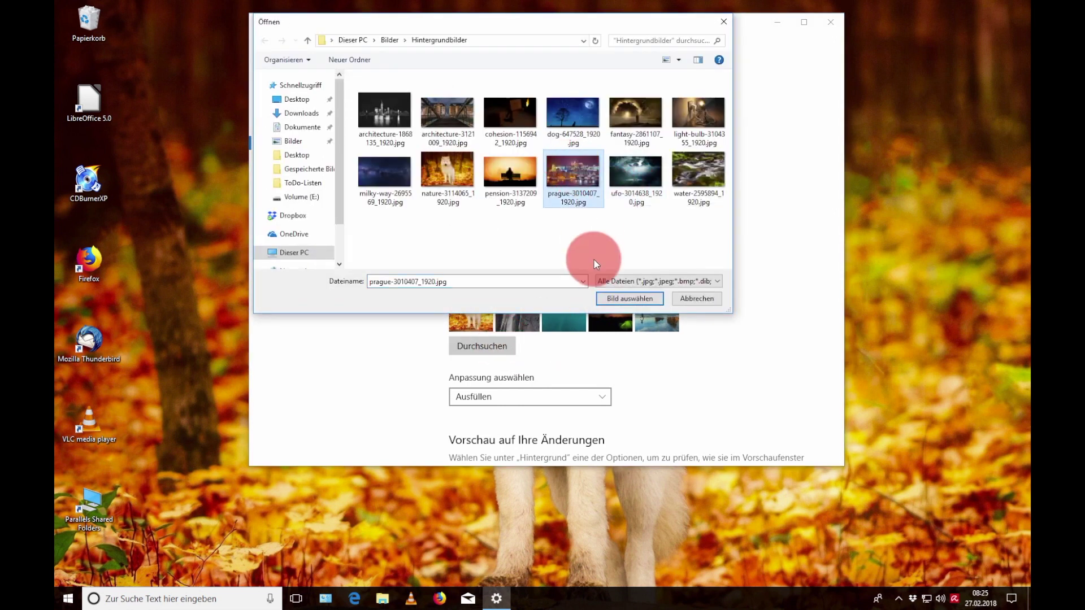
{"action": "left_click", "coordinate": [617, 298]}
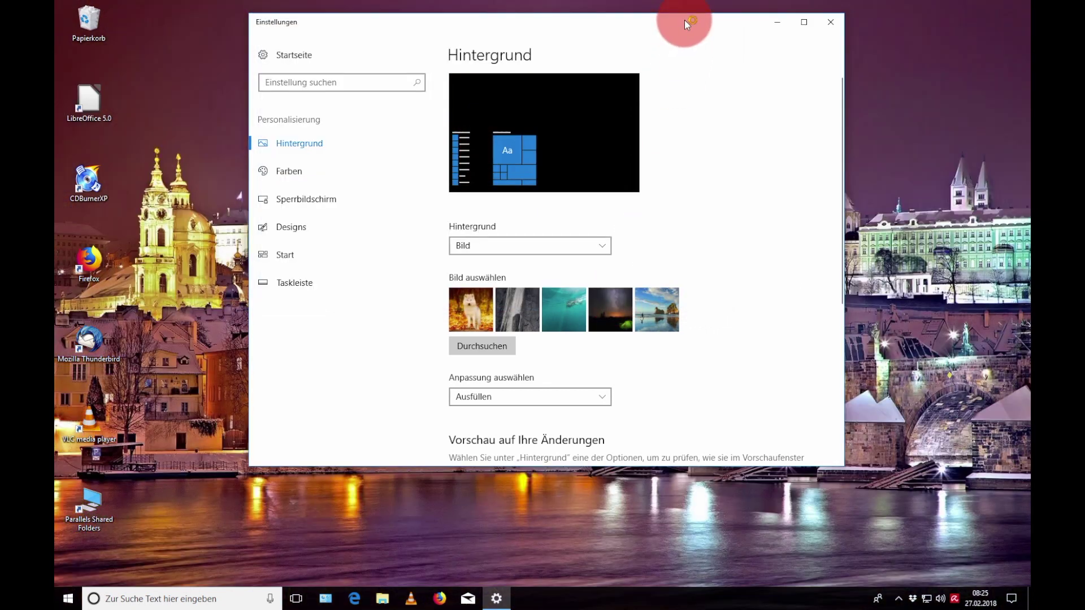
{"action": "left_click_drag", "start_coordinate": [687, 26], "coordinate": [680, 85]}
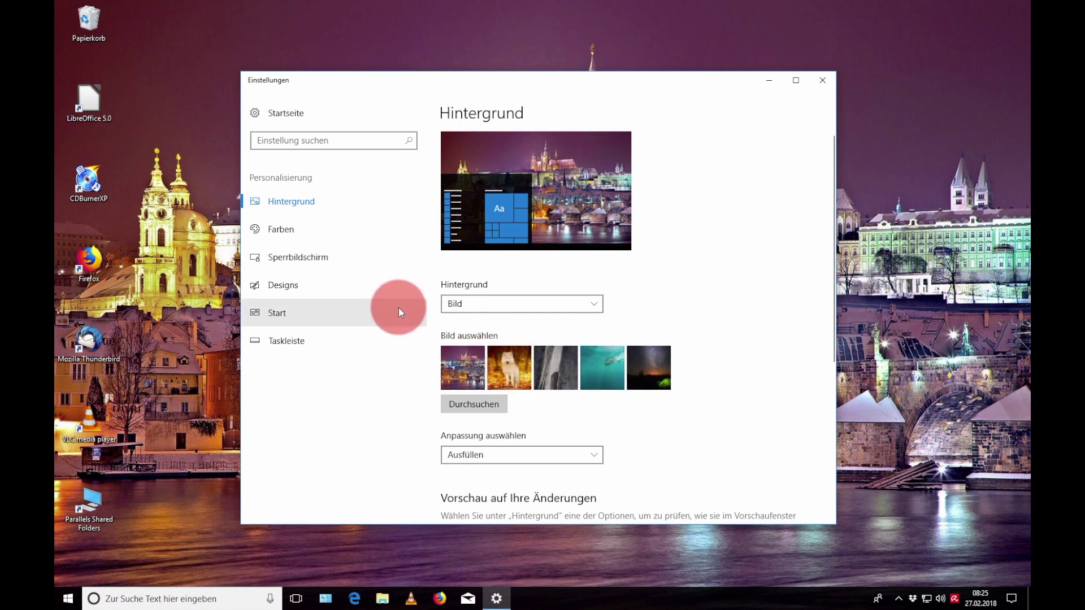
{"action": "left_click_drag", "start_coordinate": [564, 80], "coordinate": [638, 354]}
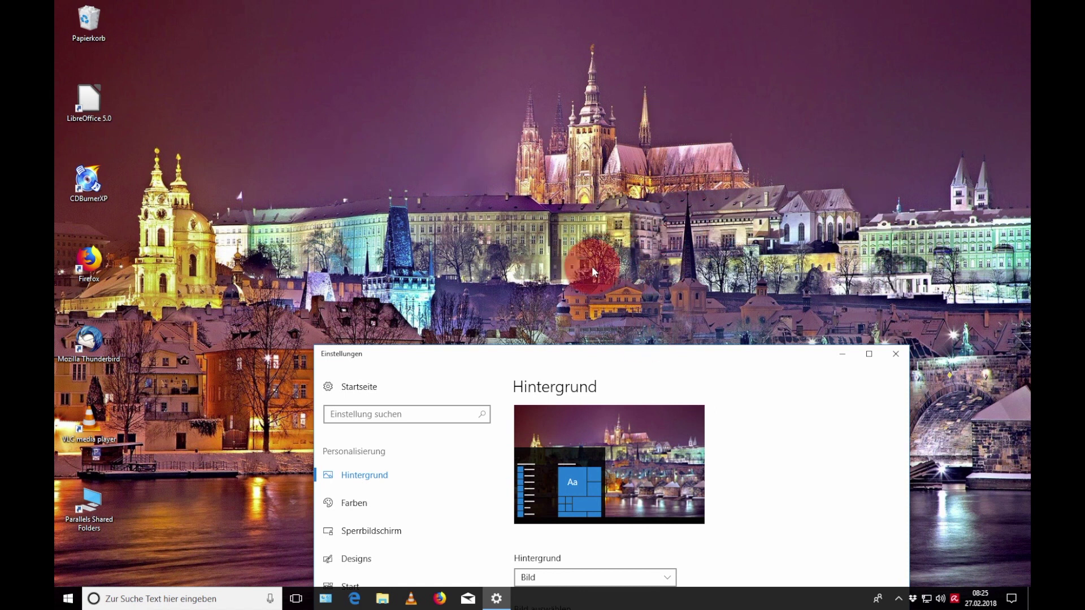
{"action": "left_click_drag", "start_coordinate": [505, 334], "coordinate": [441, 46]}
Try a Volltonfarbe background in the purple Orchidee colour and return the background type to Bild.
{"action": "left_click", "coordinate": [608, 290]}
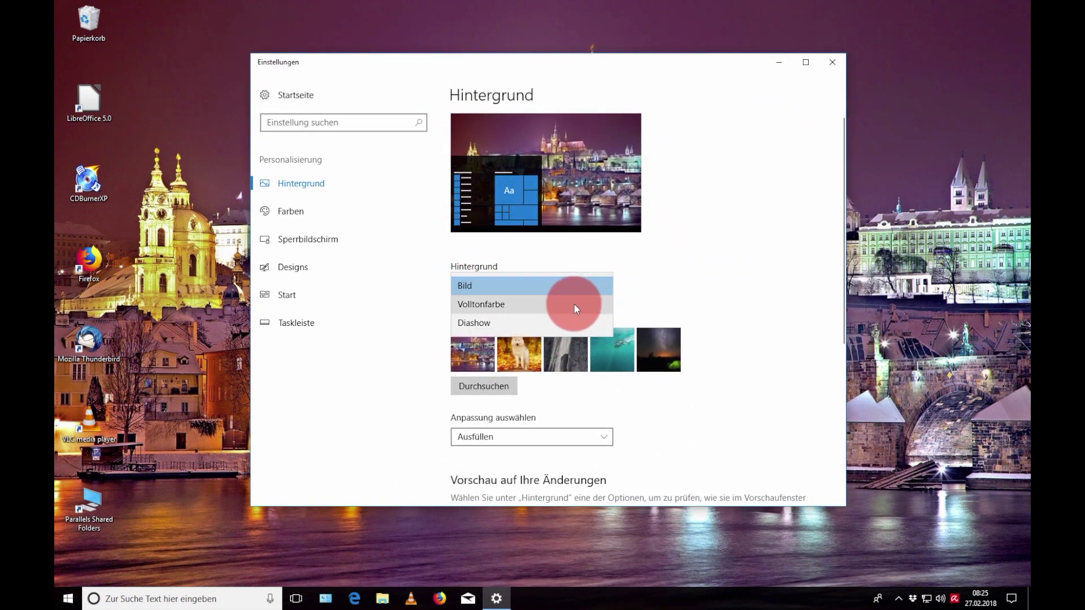
{"action": "left_click", "coordinate": [575, 305]}
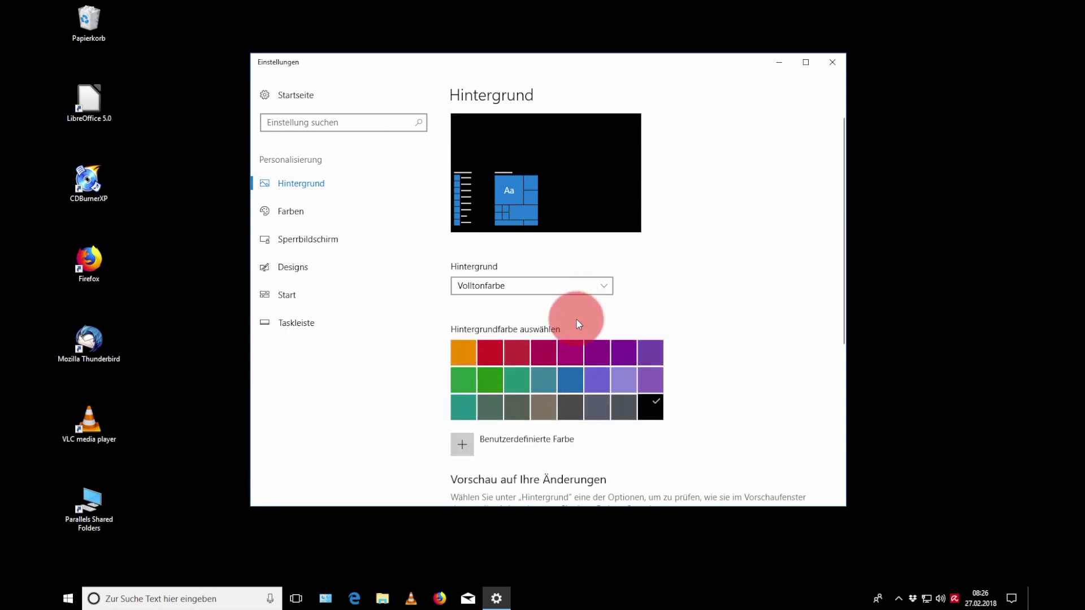
{"action": "left_click", "coordinate": [592, 350]}
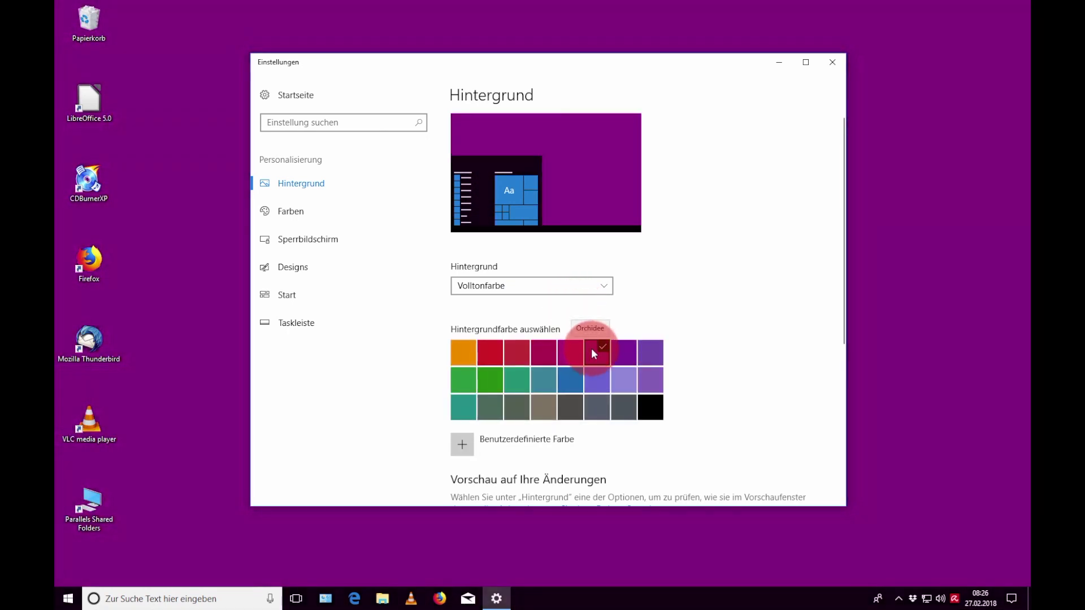
{"action": "mouse_move", "coordinate": [649, 61]}
{"action": "left_mouse_down"}
{"action": "mouse_move", "coordinate": [684, 455]}
{"action": "mouse_move", "coordinate": [686, 188]}
{"action": "mouse_move", "coordinate": [650, 65]}
{"action": "left_mouse_up"}
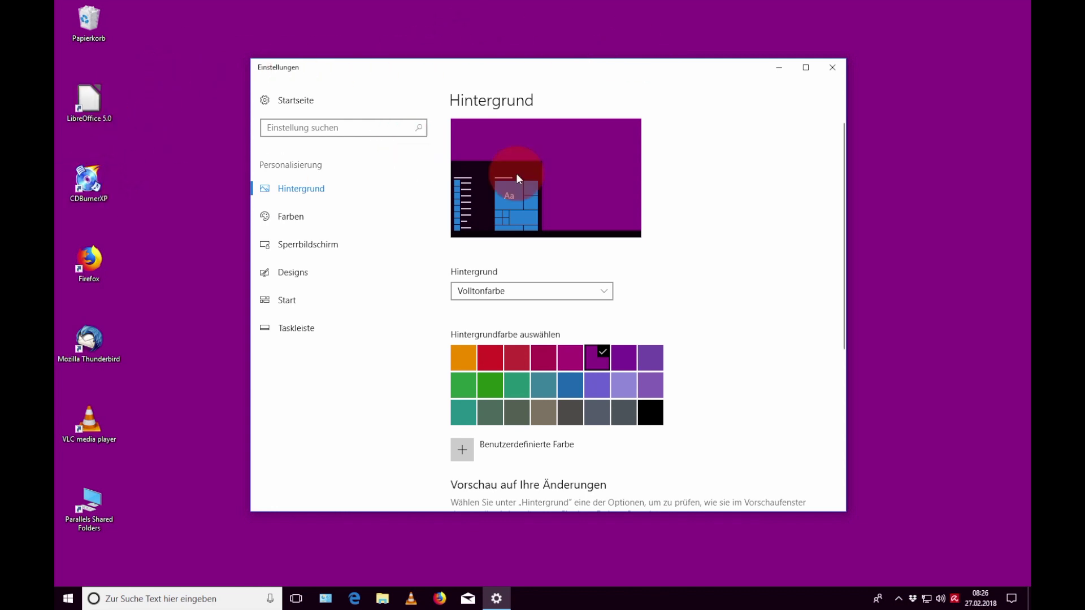
{"action": "left_click", "coordinate": [558, 295]}
{"action": "left_click", "coordinate": [562, 273]}
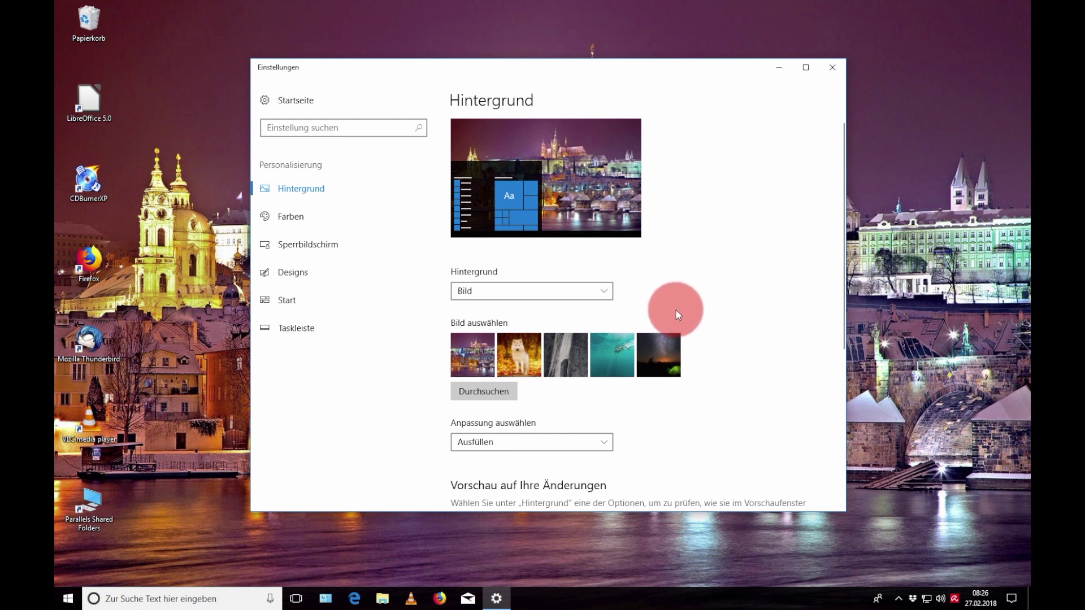
Try the Diashow background type, look through its picture change intervals, and return the background type to Bild.
{"action": "left_click", "coordinate": [605, 294]}
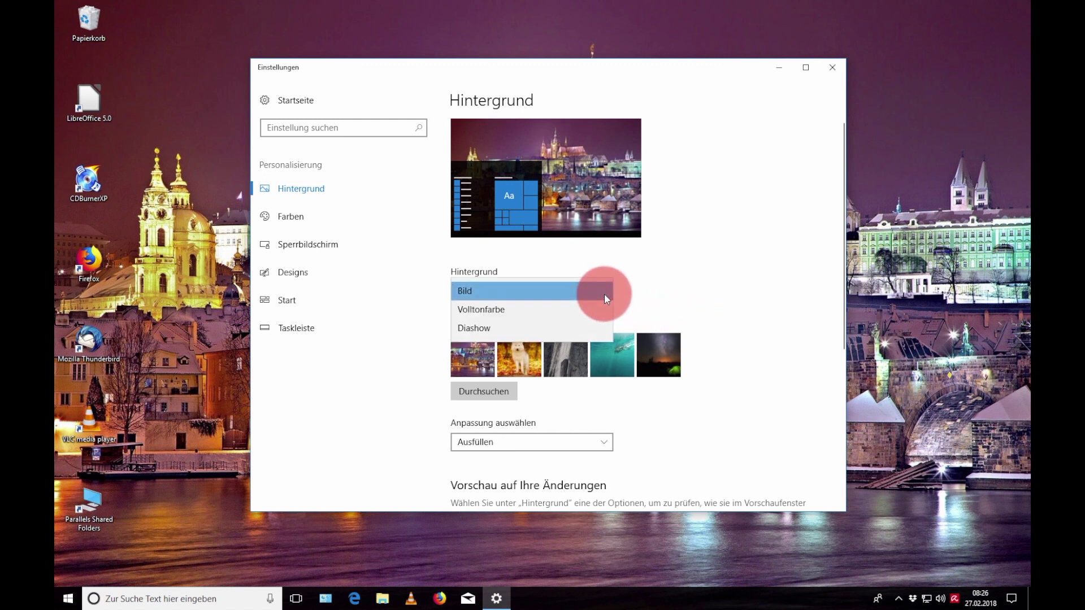
{"action": "left_click", "coordinate": [585, 329]}
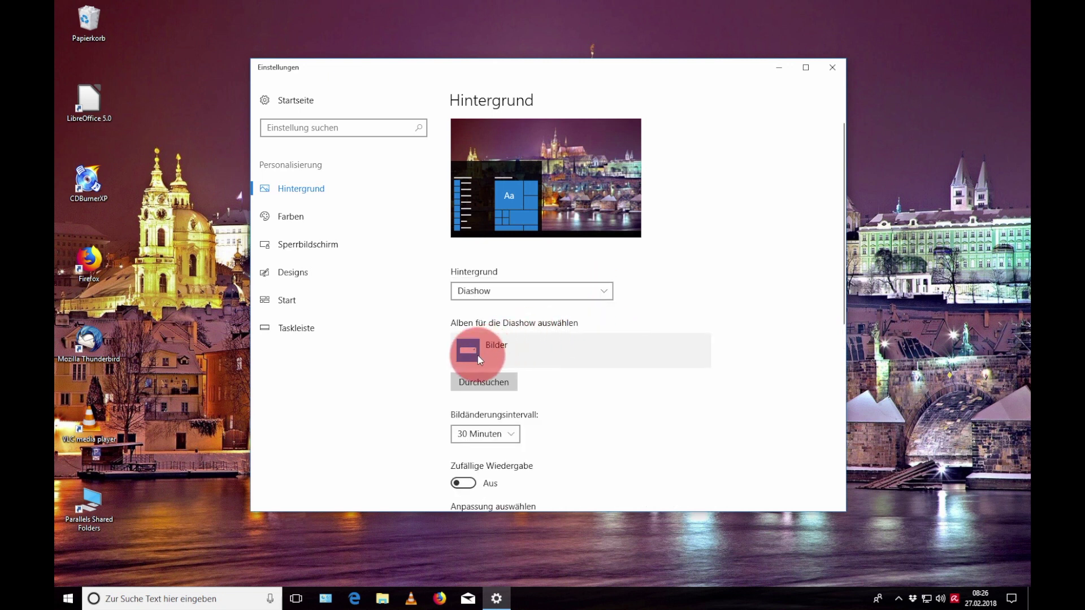
{"action": "left_click", "coordinate": [586, 201]}
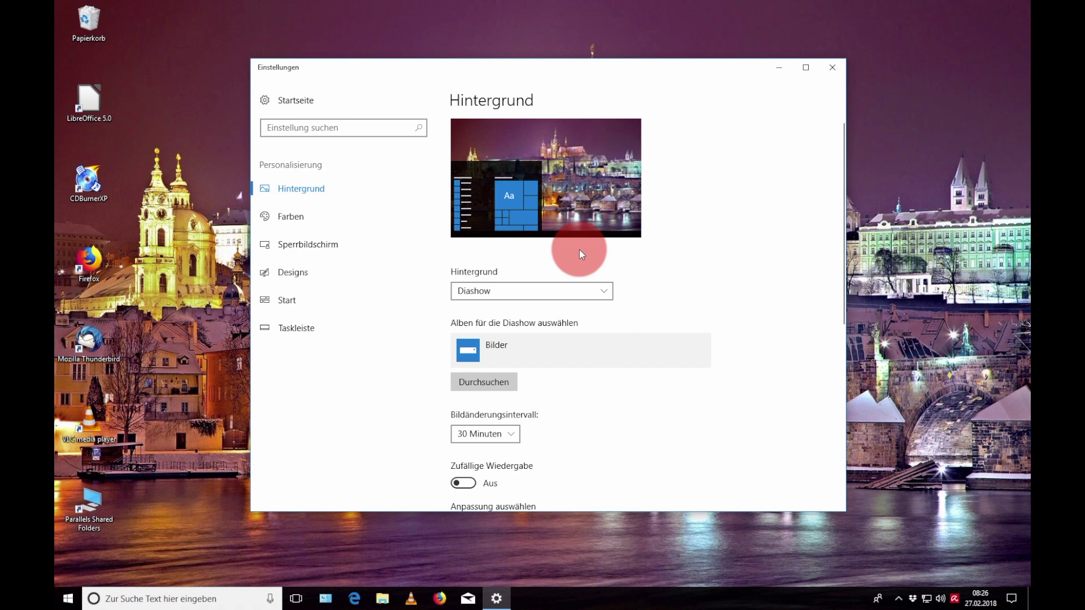
{"action": "left_click", "coordinate": [516, 443]}
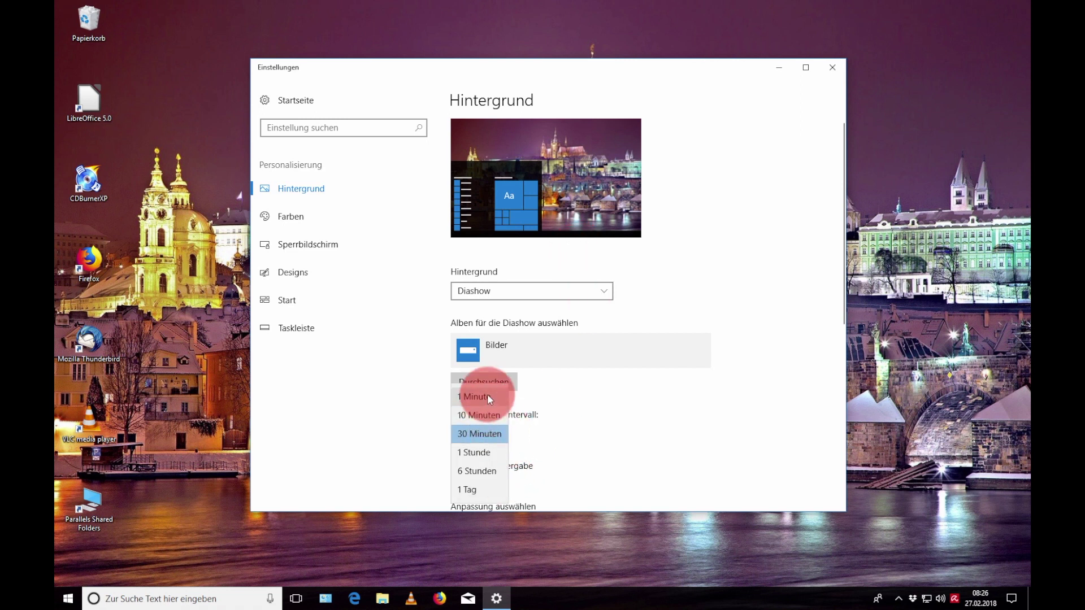
{"action": "left_click", "coordinate": [687, 373]}
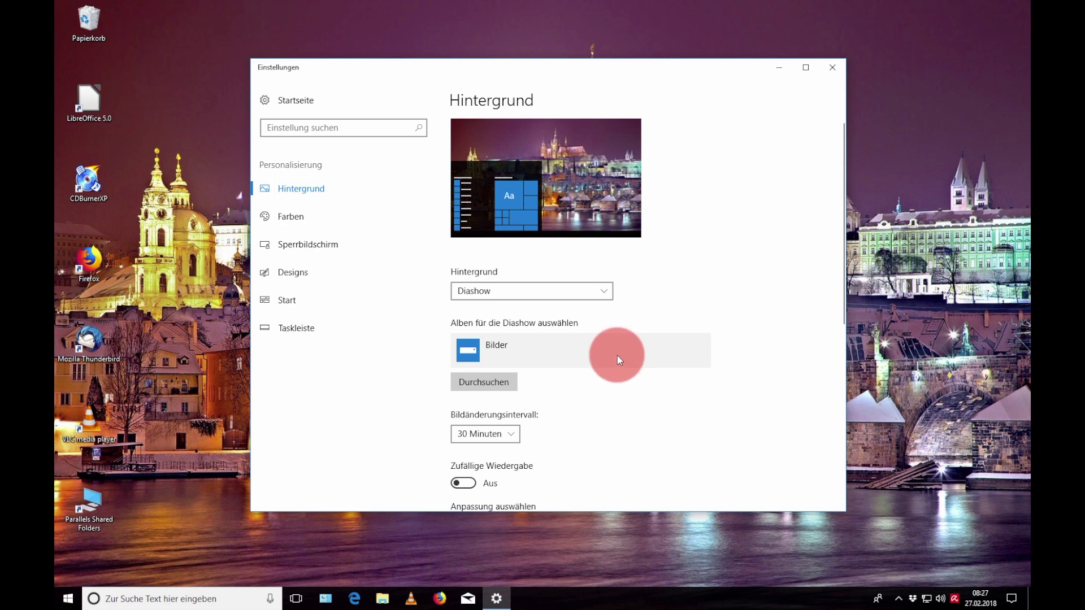
{"action": "left_click", "coordinate": [572, 300]}
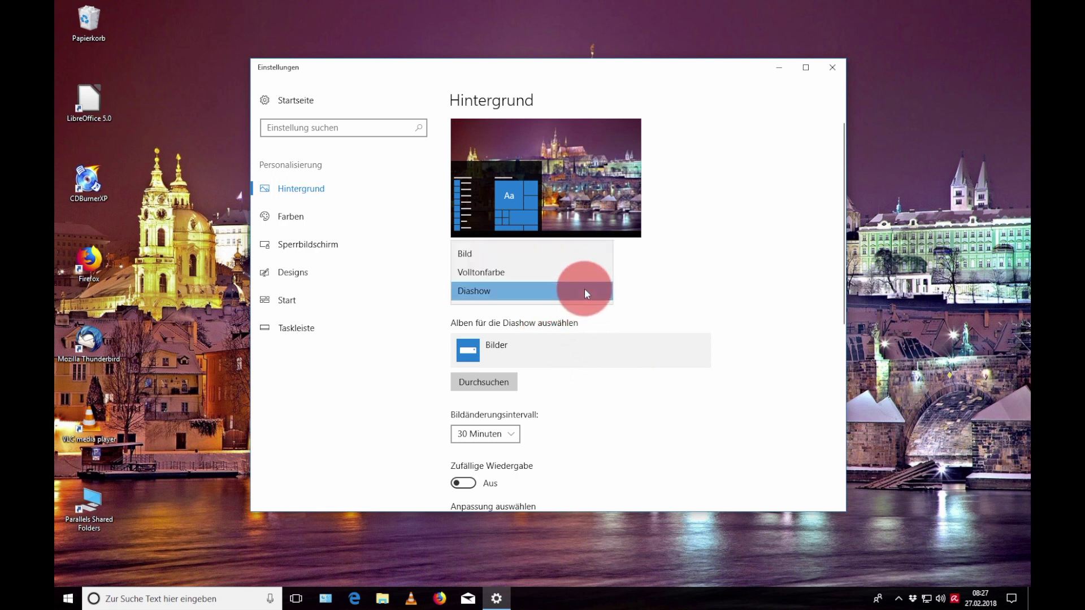
{"action": "left_click", "coordinate": [578, 253]}
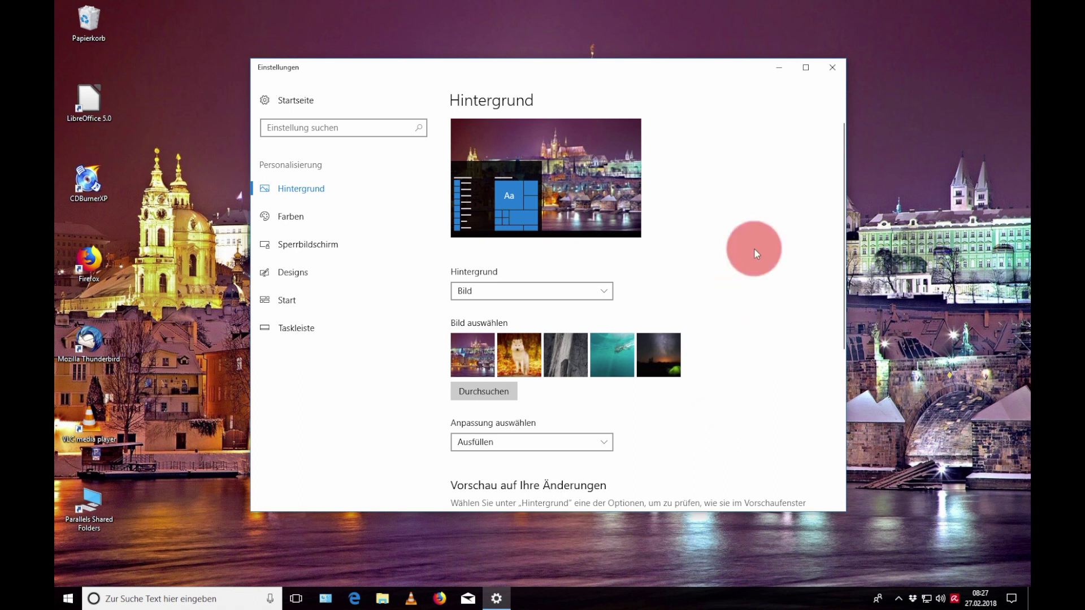
Close the settings and open the Hintergrundbilder folder within Bilder in File Explorer.
{"action": "left_click", "coordinate": [829, 71]}
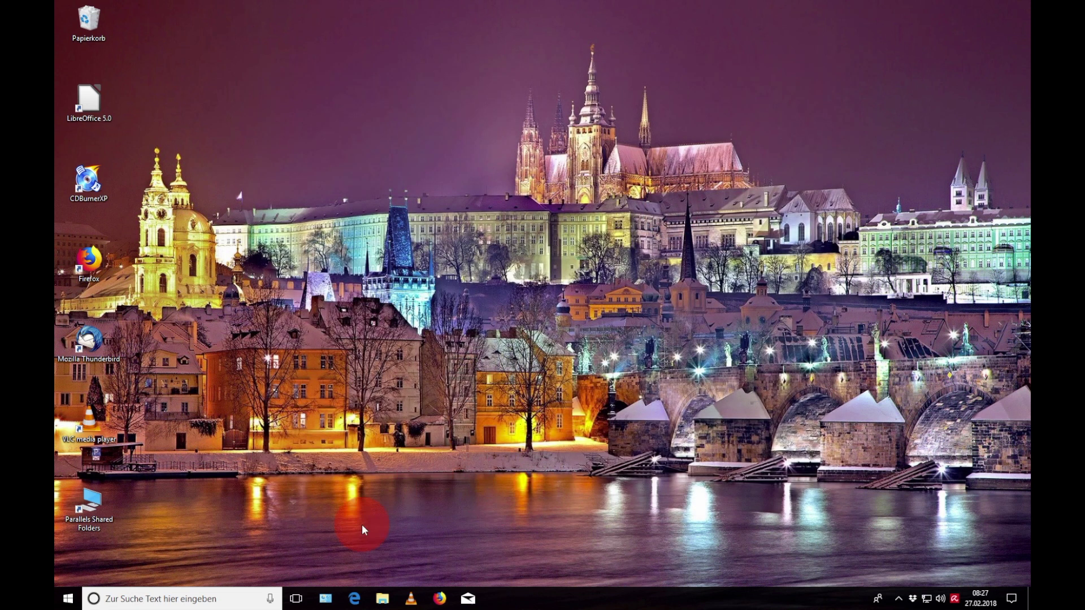
{"action": "left_click", "coordinate": [384, 602]}
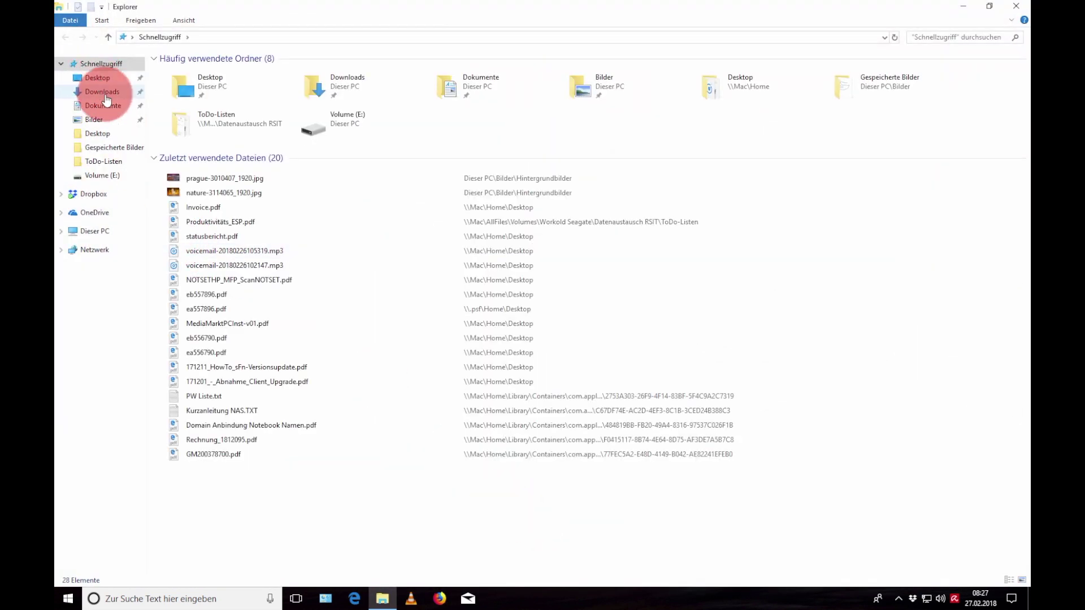
{"action": "left_click", "coordinate": [101, 118]}
{"action": "double_click", "coordinate": [303, 90]}
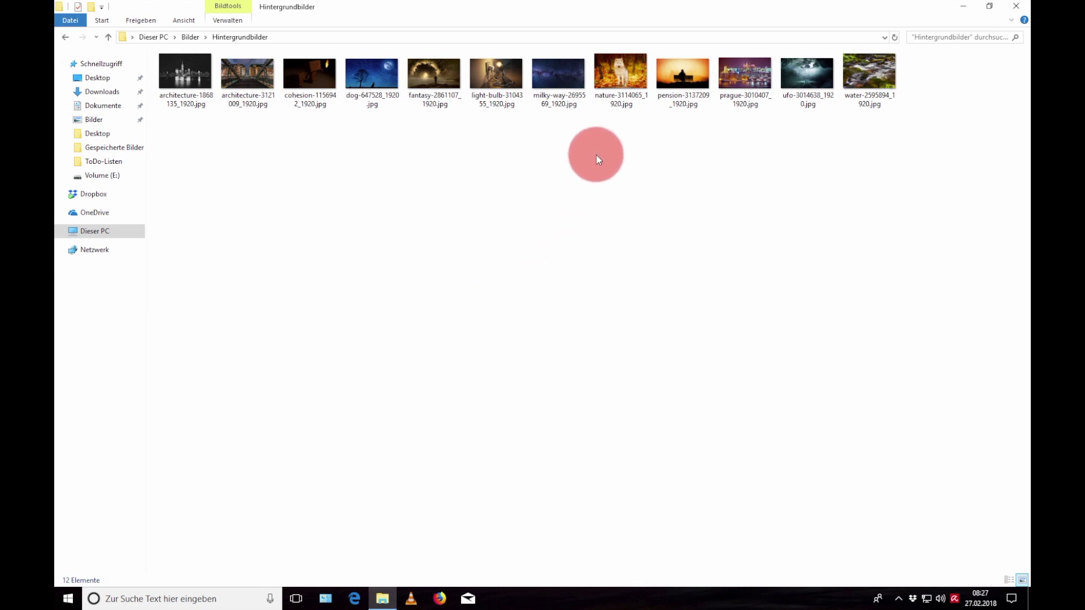
Open pension-3137209_1920.jpg in Fotos and set it as the desktop background (Hintergrund).
{"action": "left_click", "coordinate": [688, 72]}
{"action": "double_click", "coordinate": [687, 73]}
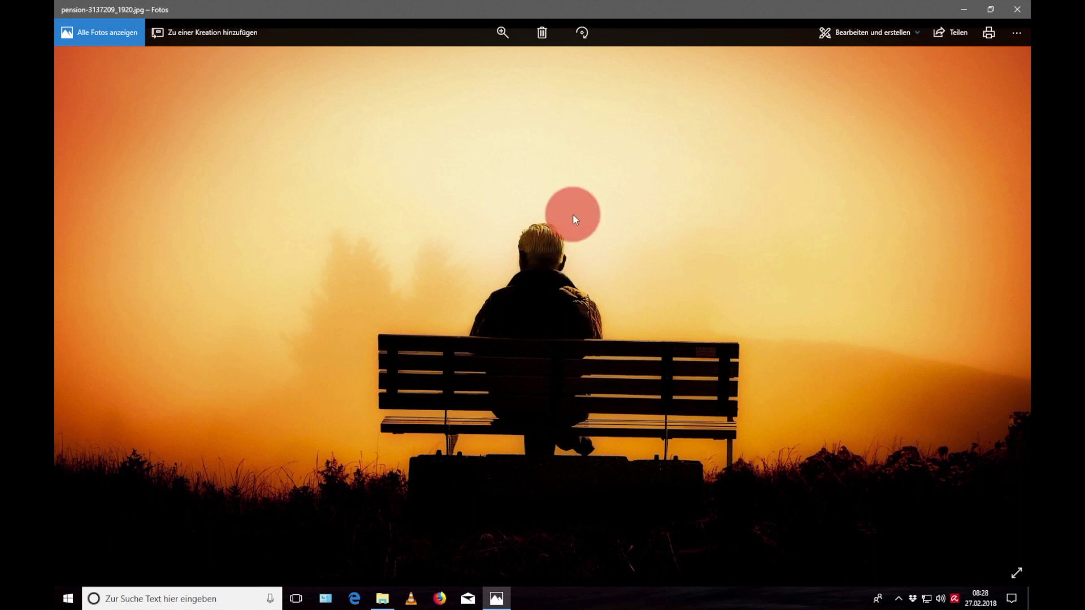
{"action": "right_click", "coordinate": [586, 173]}
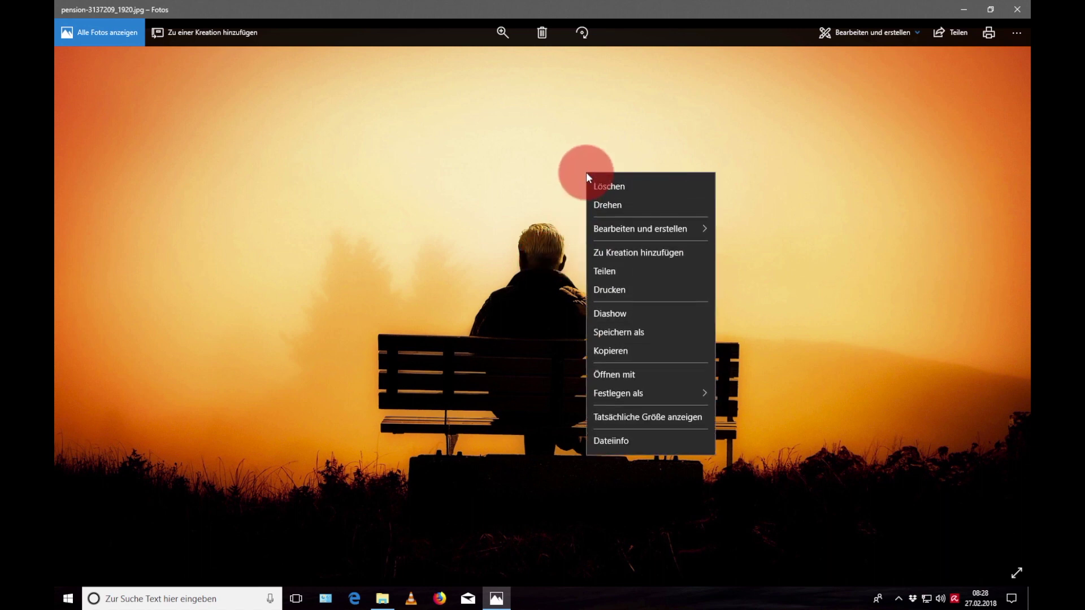
{"action": "mouse_move", "coordinate": [650, 395]}
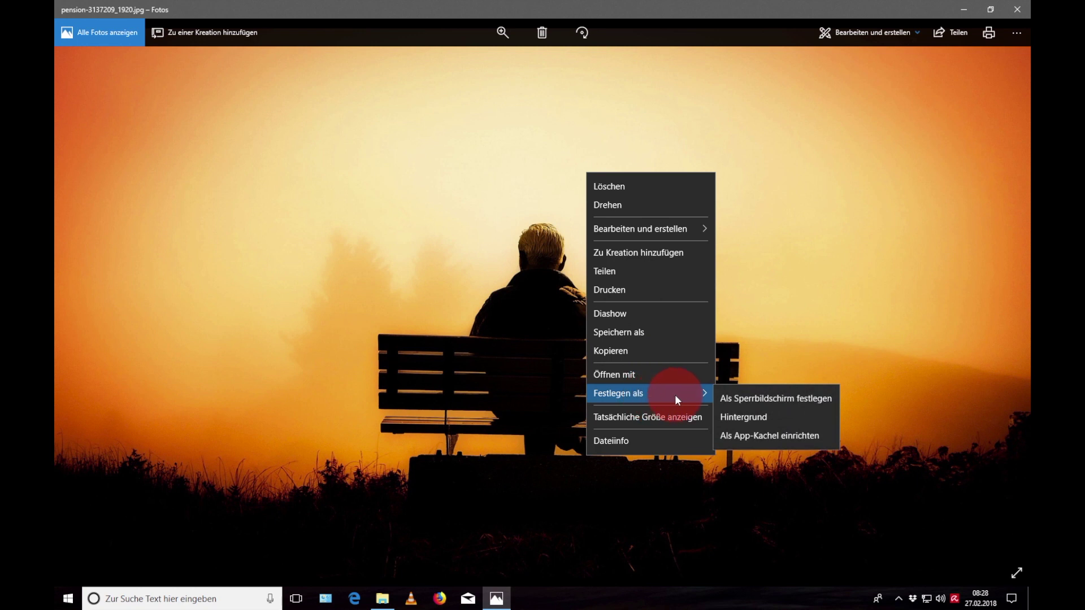
{"action": "left_click", "coordinate": [753, 417]}
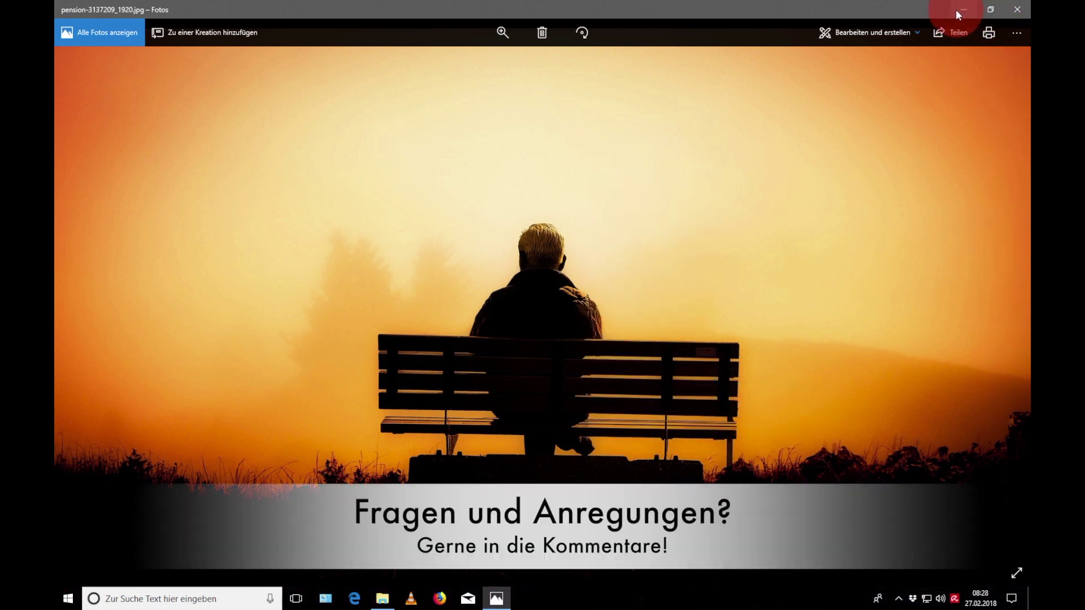
Minimize the open windows to view the desktop background, then restore Fotos and close it.
{"action": "left_click", "coordinate": [961, 10]}
{"action": "left_click", "coordinate": [961, 8]}
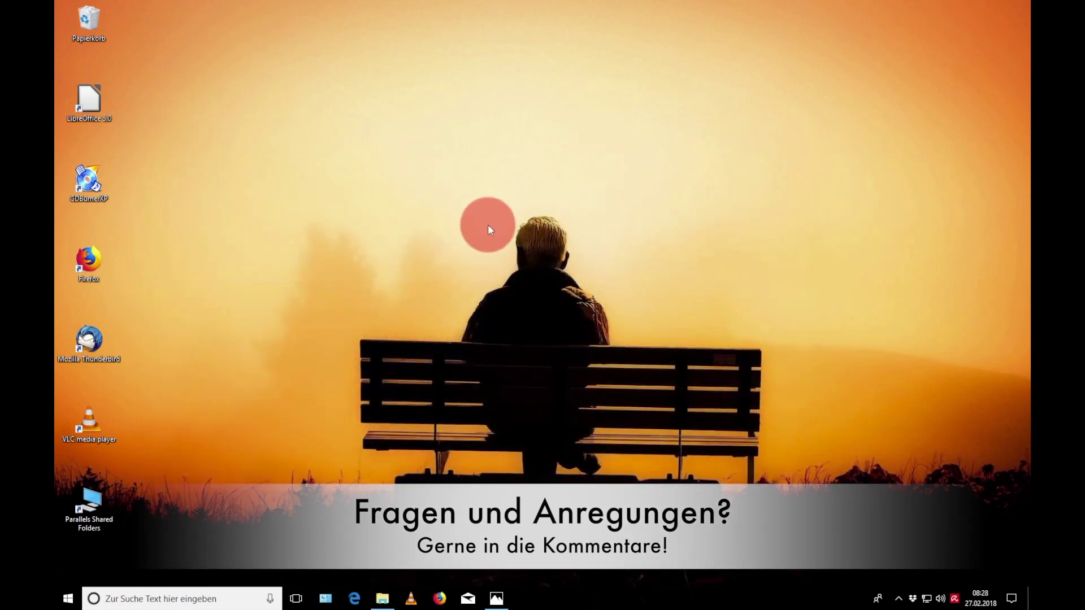
{"action": "left_click", "coordinate": [496, 598]}
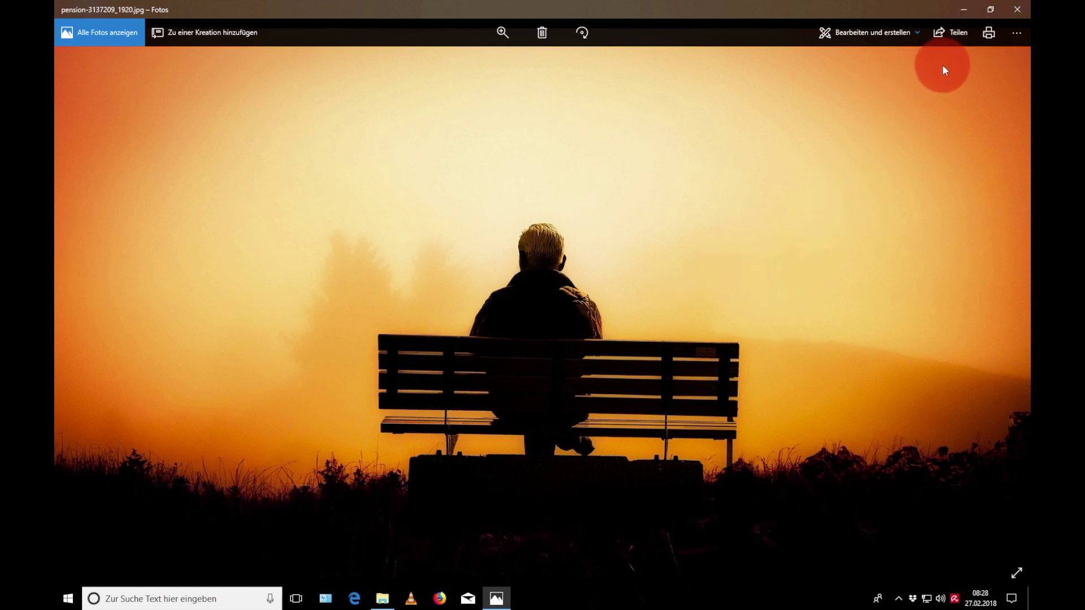
{"action": "left_click", "coordinate": [1013, 11]}
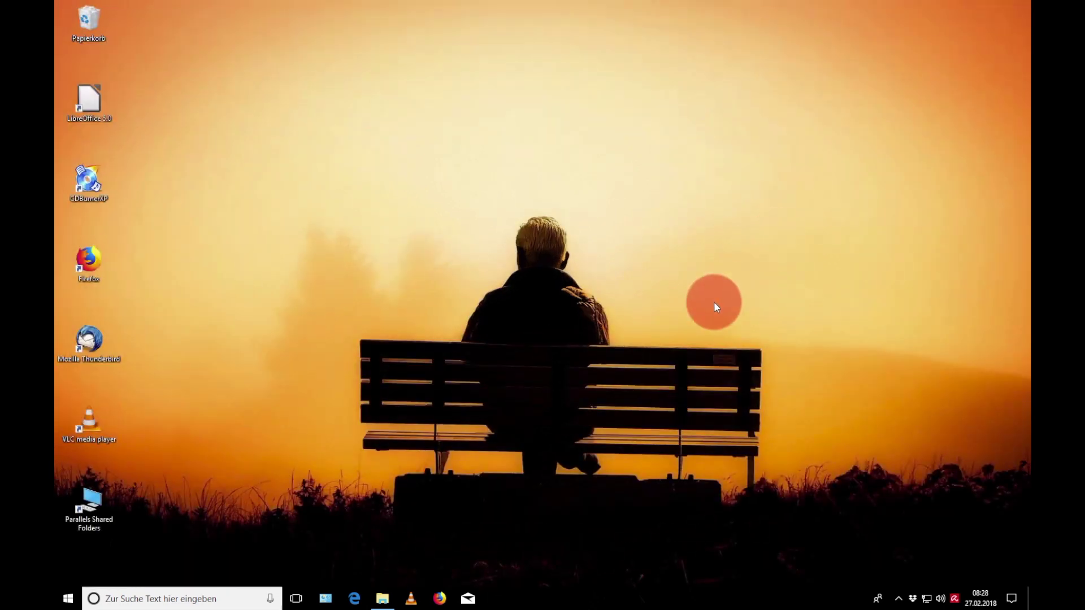
Set prague-3010407_1920.jpg as the desktop background directly from the Hintergrundbilder folder in File Explorer and minimize the folder window.
{"action": "left_click", "coordinate": [382, 598]}
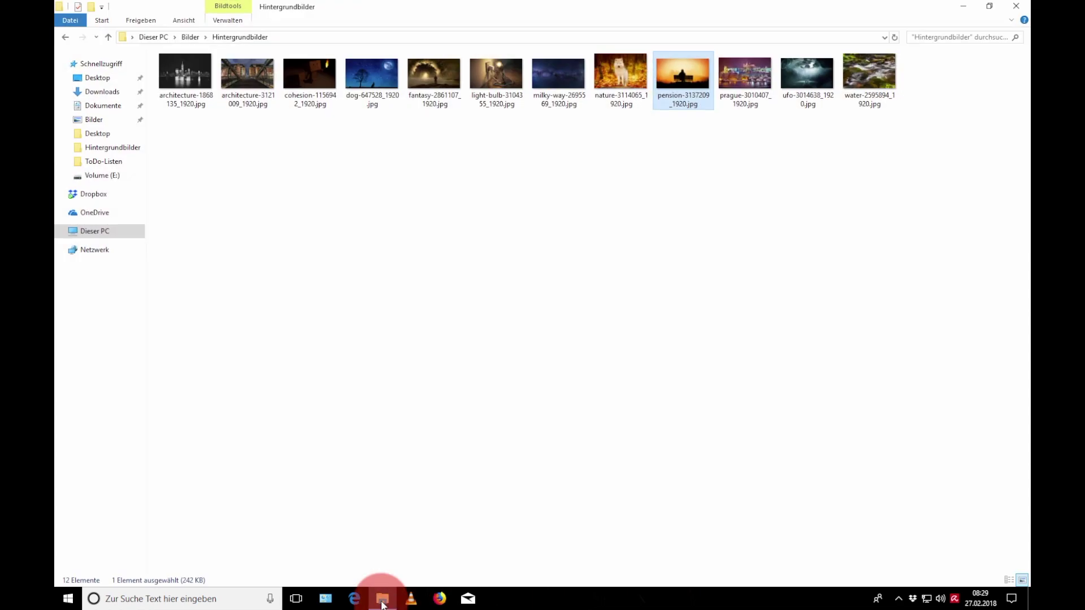
{"action": "left_click", "coordinate": [738, 72]}
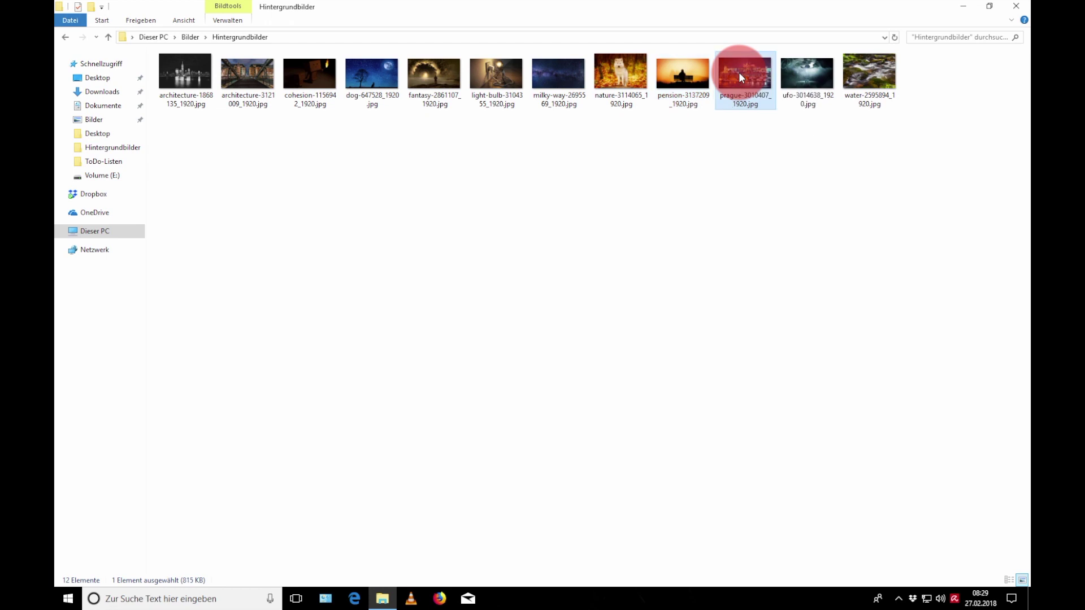
{"action": "right_click", "coordinate": [739, 72]}
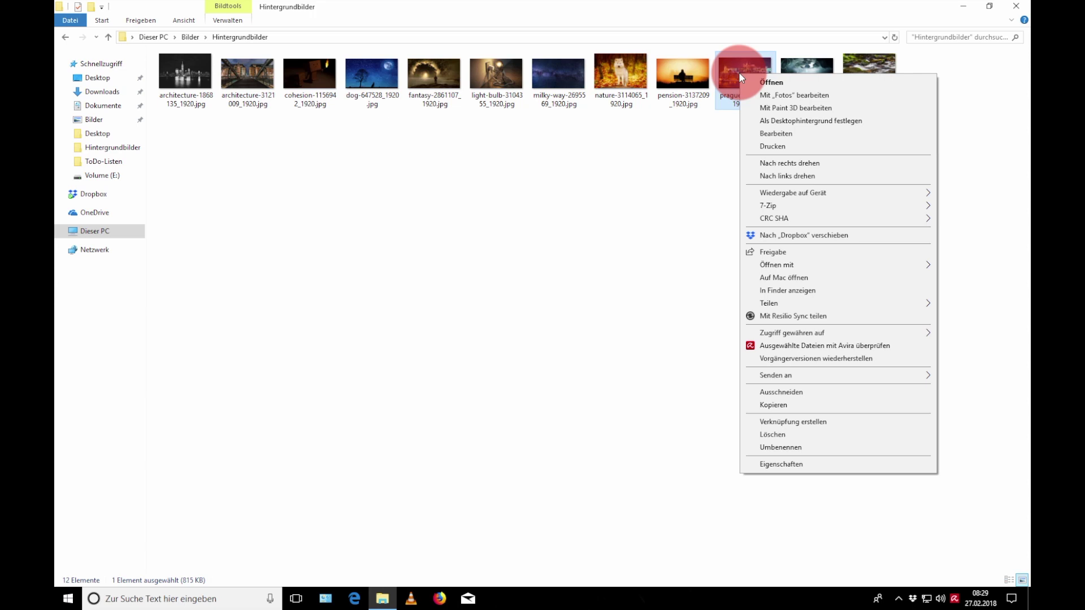
{"action": "left_click", "coordinate": [795, 122]}
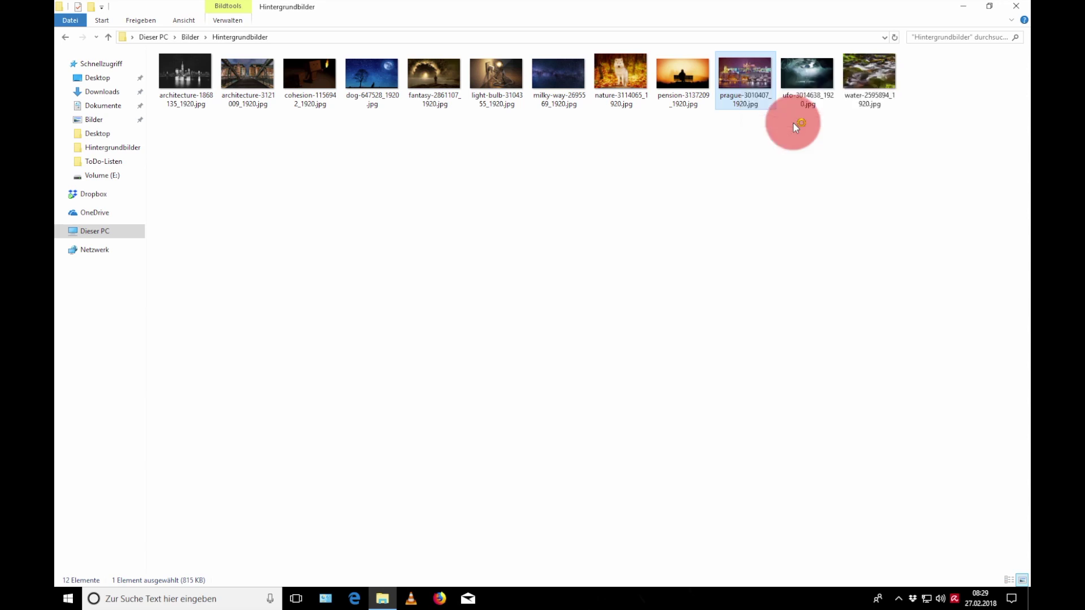
{"action": "left_click", "coordinate": [963, 7]}
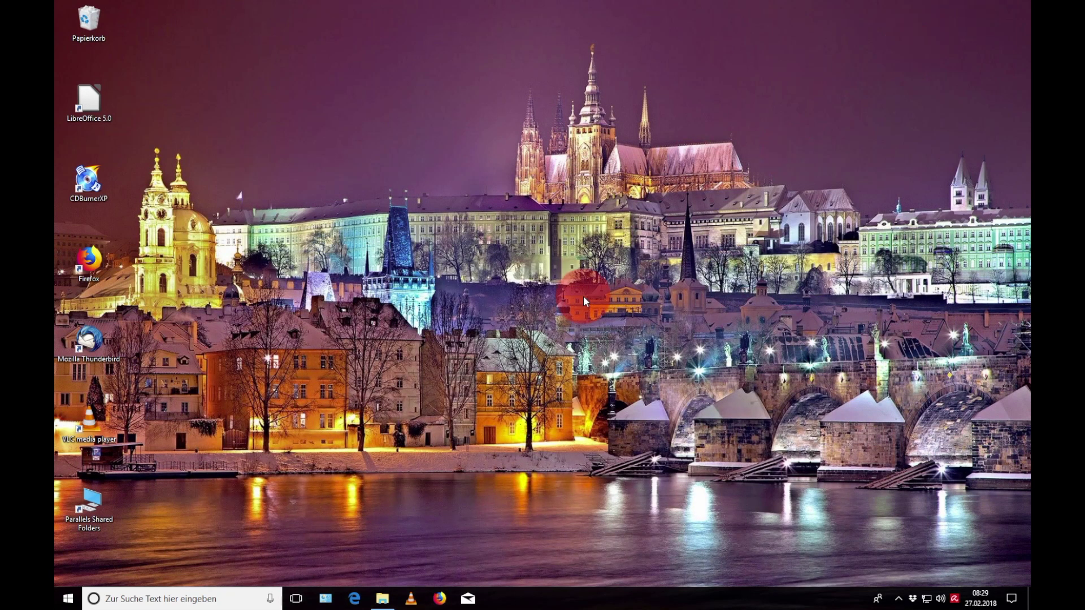